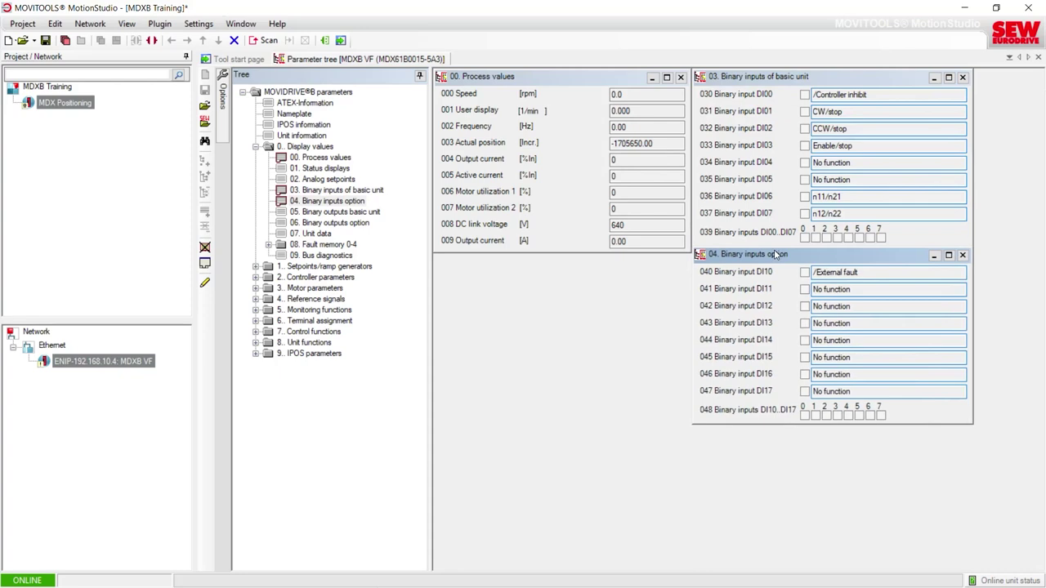
Open the 13. Speed ramps 1 page and position it below Process values.
{"action": "left_click", "coordinate": [255, 147]}
{"action": "left_click", "coordinate": [256, 158]}
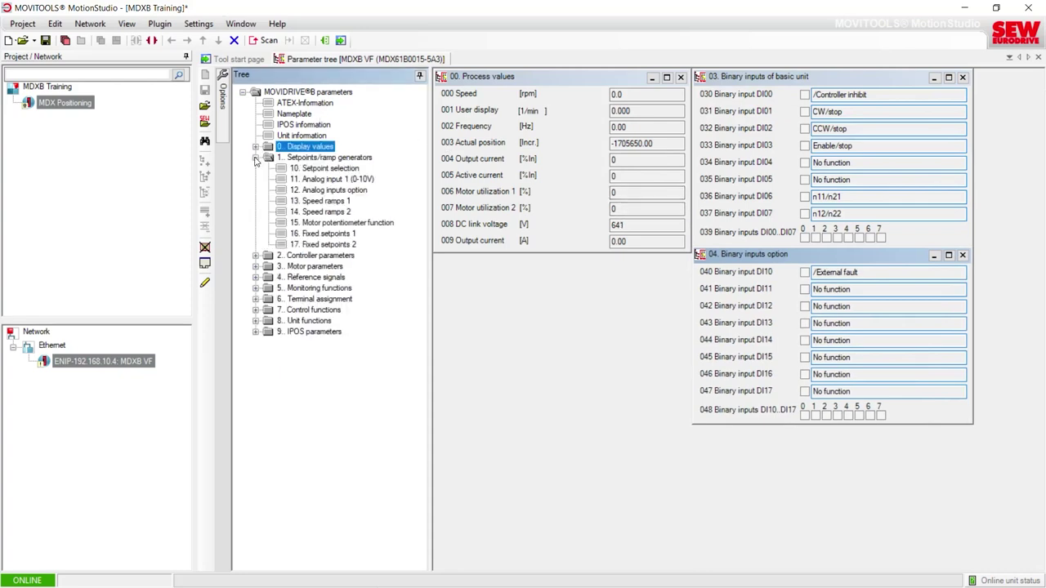
{"action": "double_click", "coordinate": [313, 202]}
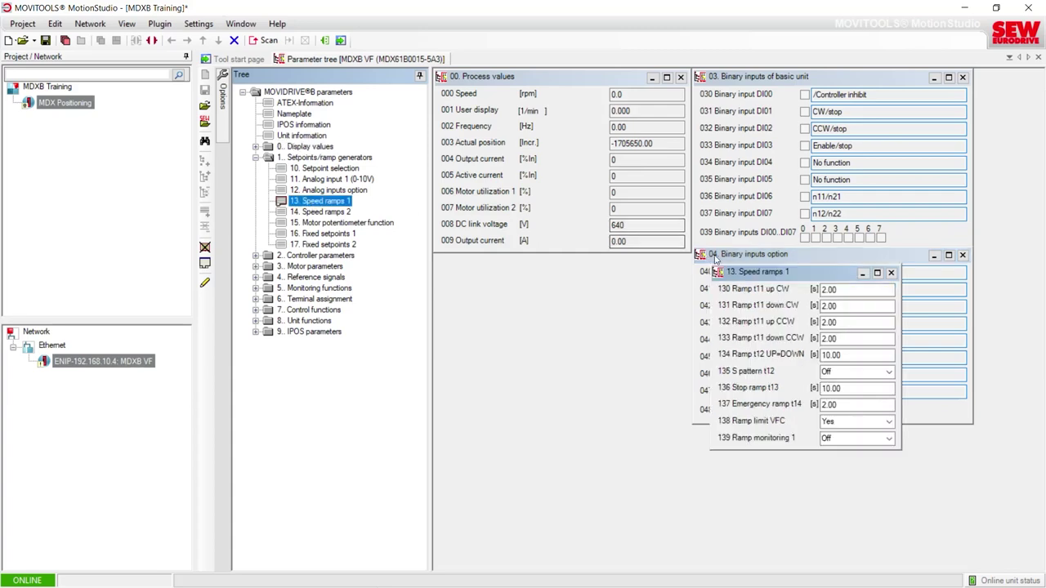
{"action": "left_click_drag", "start_coordinate": [736, 271], "coordinate": [465, 267]}
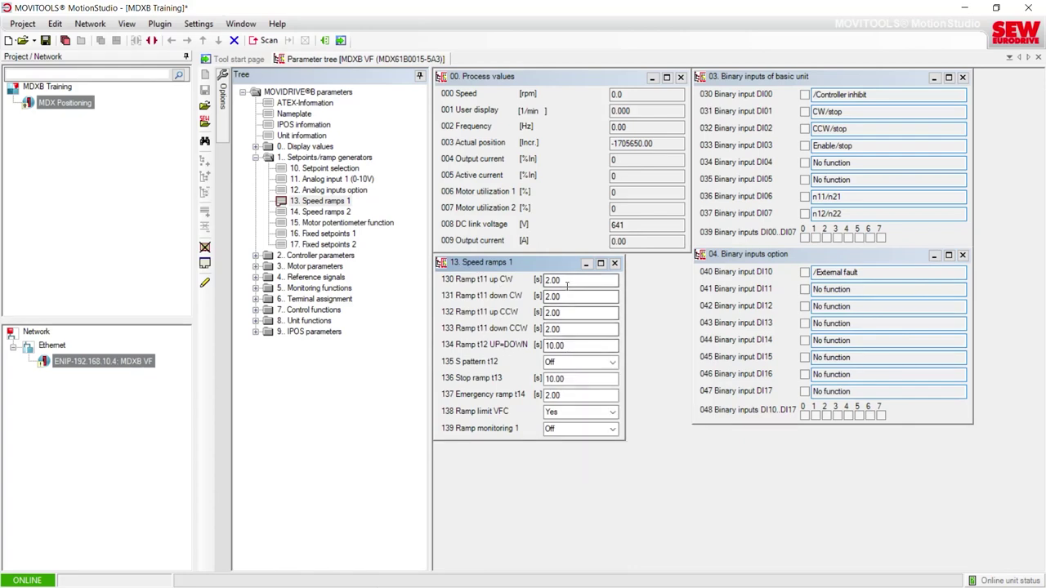
Set ramp P130 to 60 s and P131 to 45 s.
{"action": "left_click", "coordinate": [566, 280]}
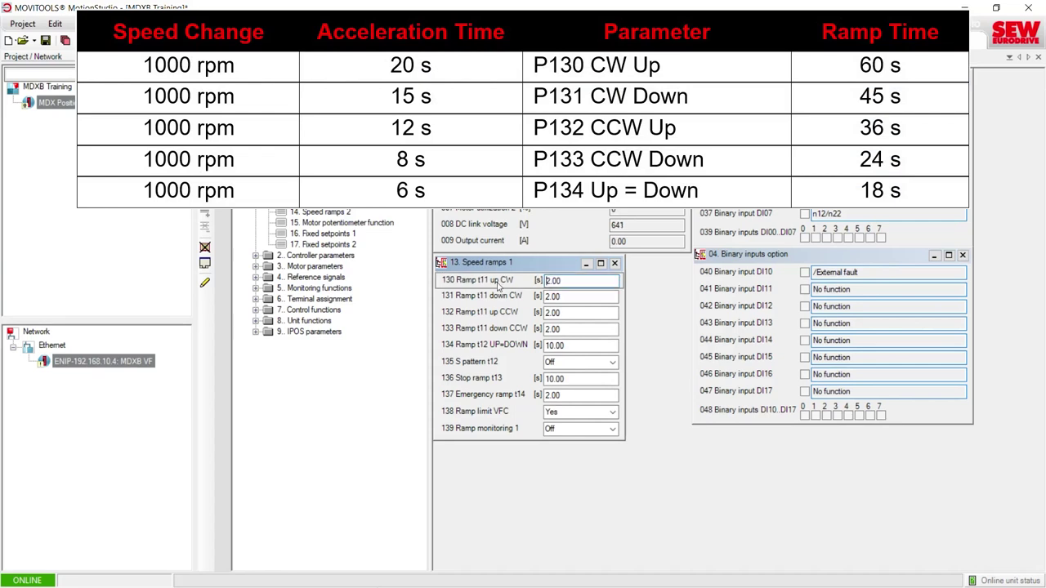
{"action": "left_click", "coordinate": [512, 281]}
{"action": "type", "text": "60.00"}
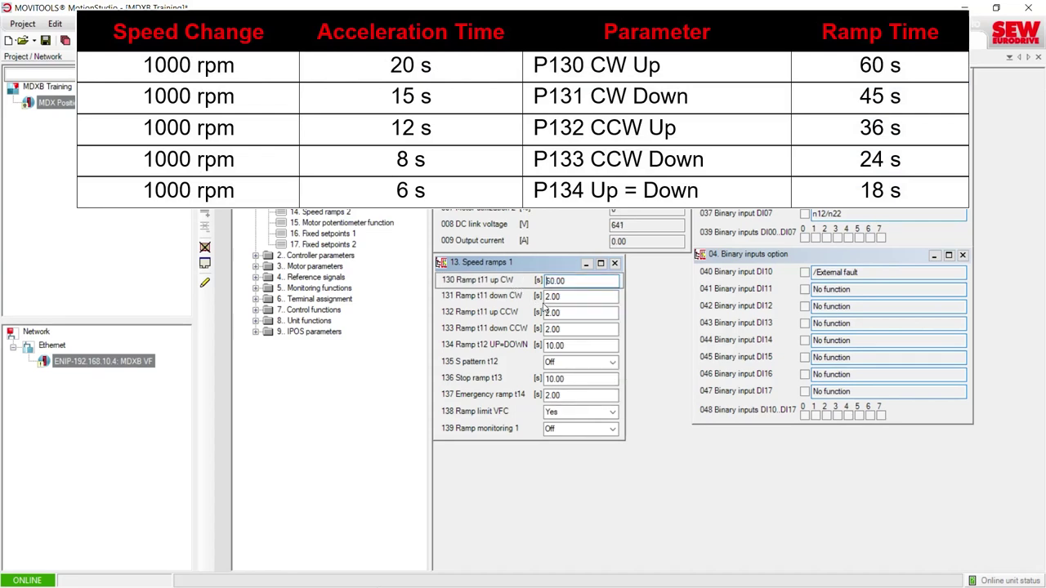
{"action": "left_click", "coordinate": [572, 295]}
{"action": "type", "text": "45"}
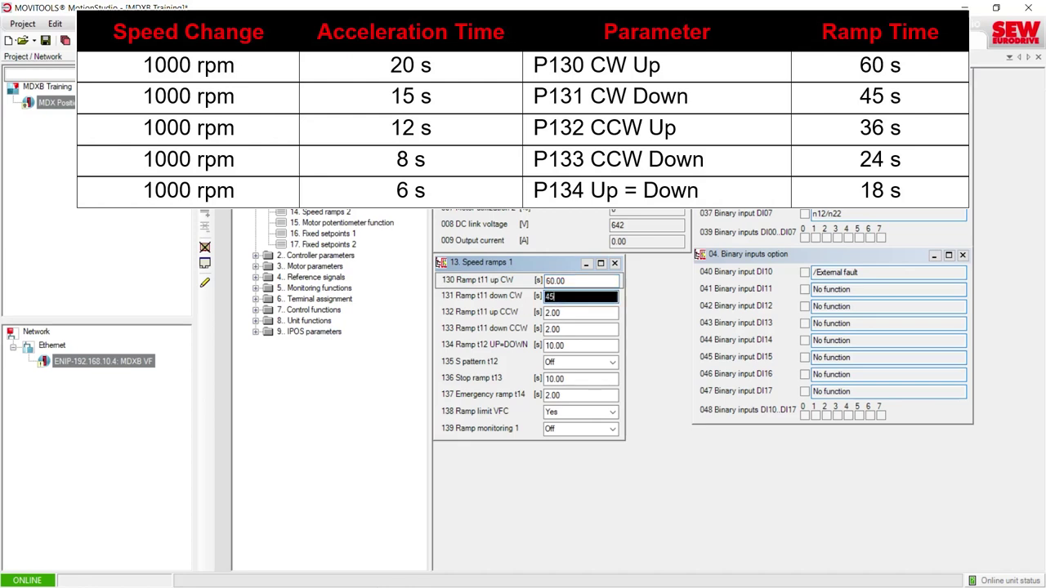
{"action": "key", "text": "Return"}
Set P132 to 36 s, P133 to 24 s and ramp t12 (P134) to 18 s.
{"action": "left_click", "coordinate": [546, 312]}
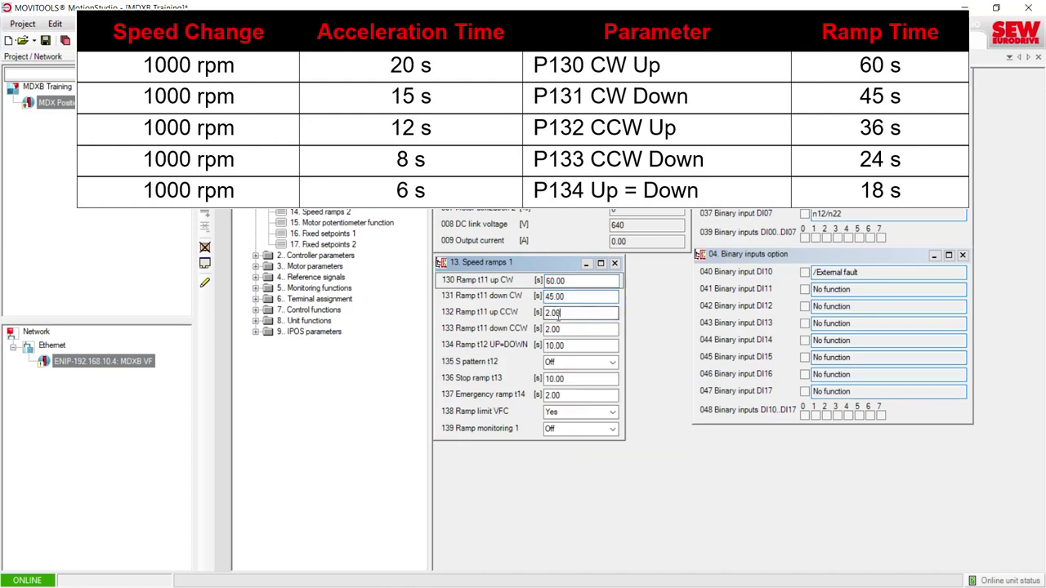
{"action": "type", "text": "36"}
{"action": "key", "text": "Return"}
{"action": "left_click", "coordinate": [547, 328]}
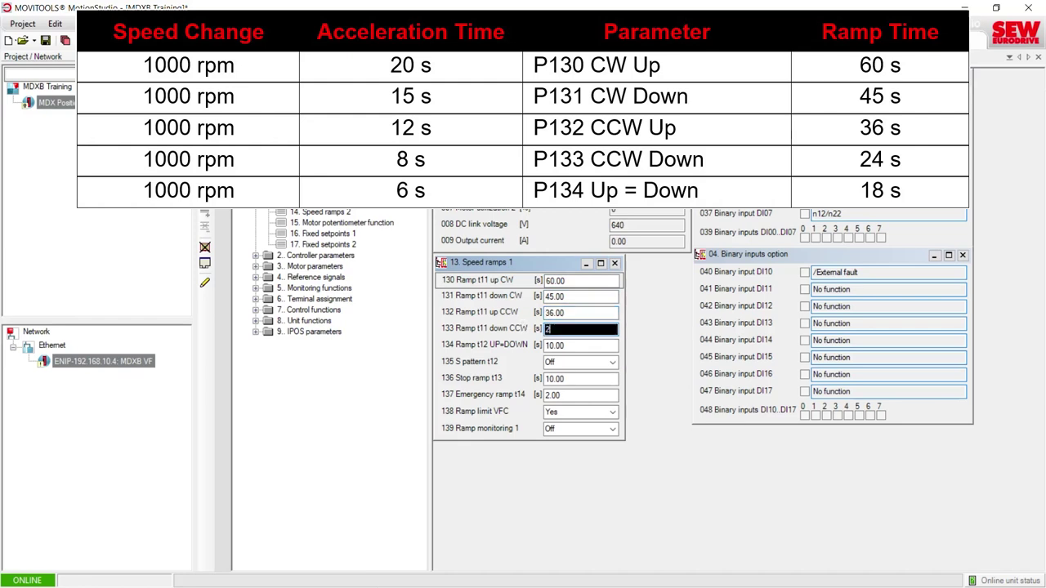
{"action": "type", "text": "24"}
{"action": "key", "text": "Return"}
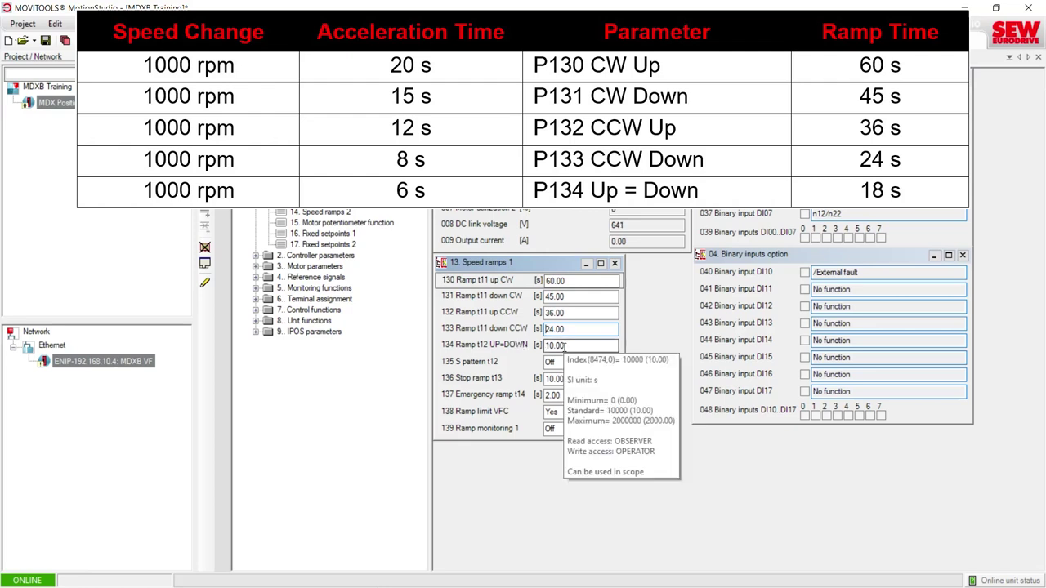
{"action": "key", "text": "Tab"}
{"action": "type", "text": "18"}
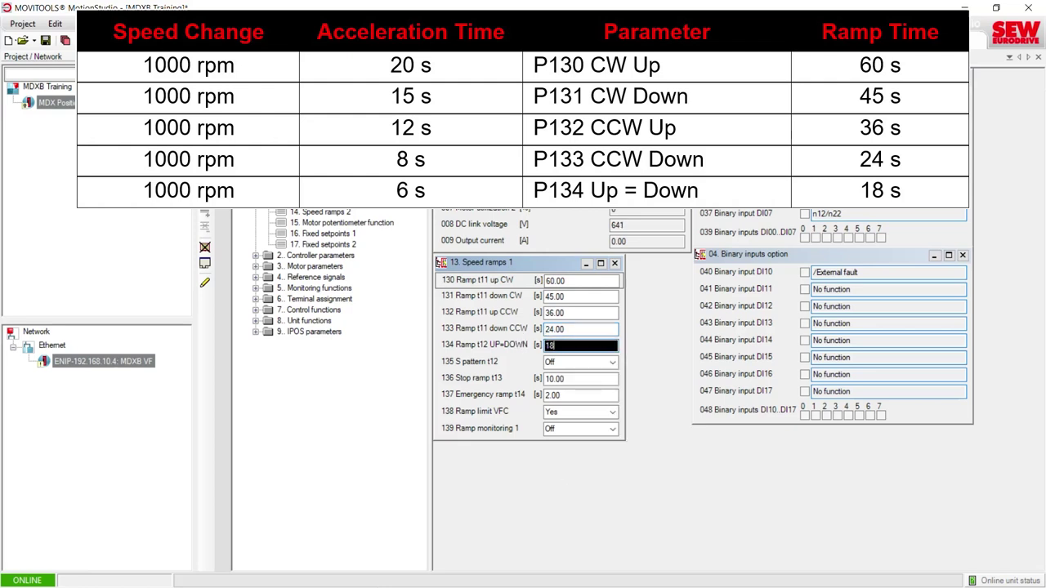
{"action": "key", "text": "Return"}
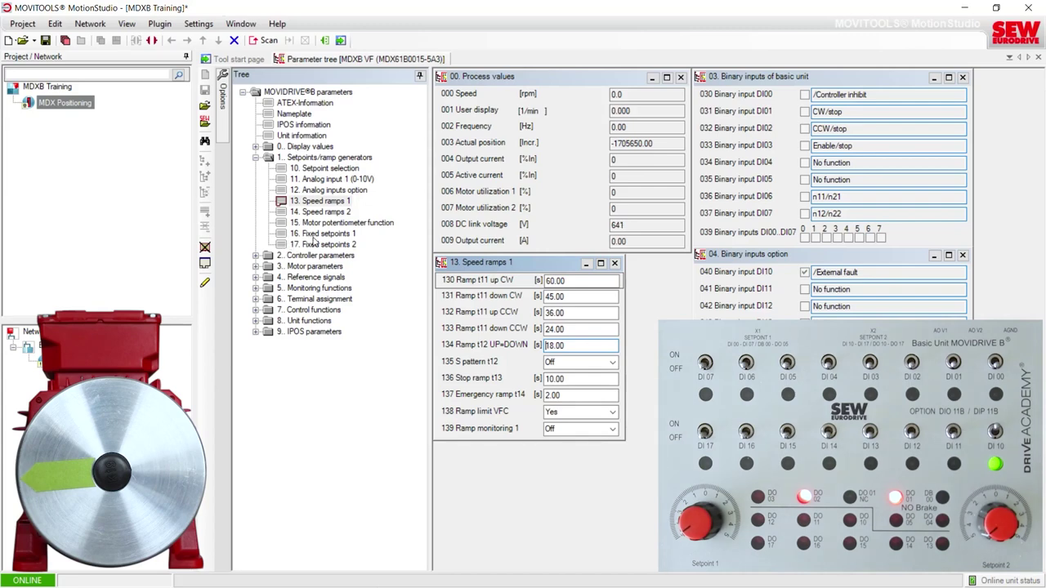
On the 16. Fixed setpoints 1 page, enter 1000 rpm for P160 n11.
{"action": "double_click", "coordinate": [311, 236]}
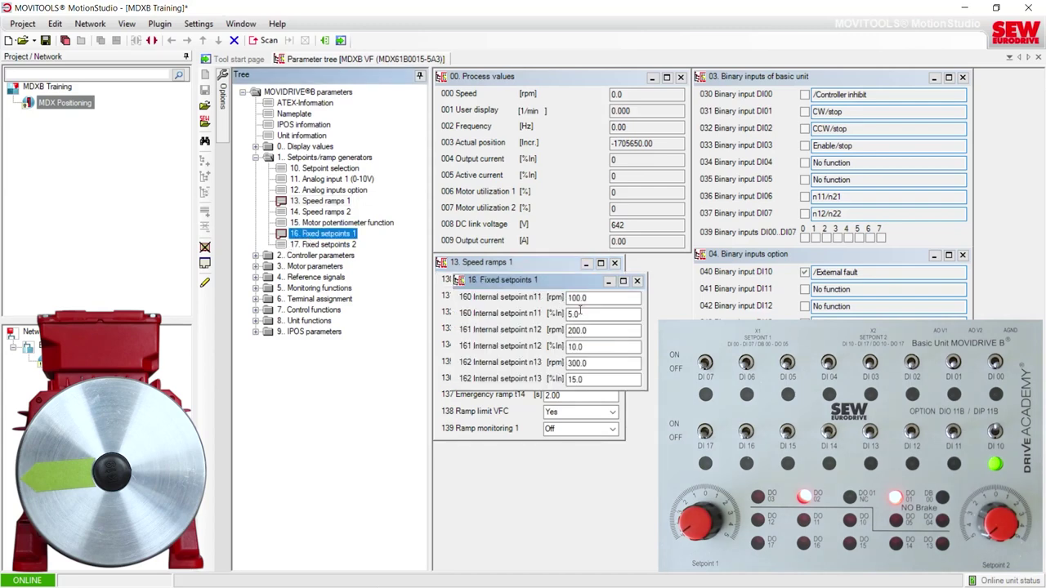
{"action": "left_click_drag", "start_coordinate": [513, 283], "coordinate": [516, 377]}
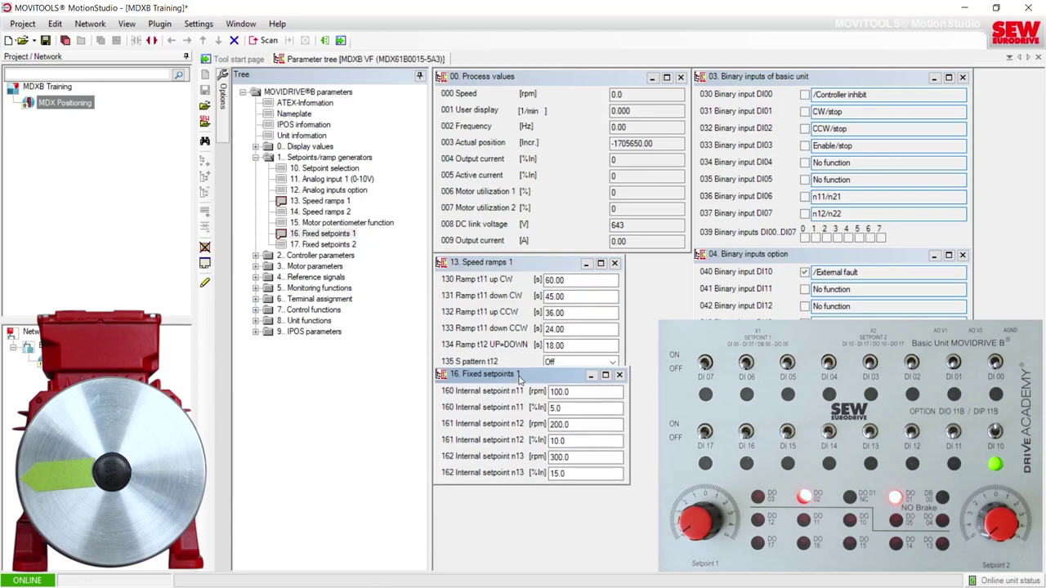
{"action": "left_click", "coordinate": [517, 391]}
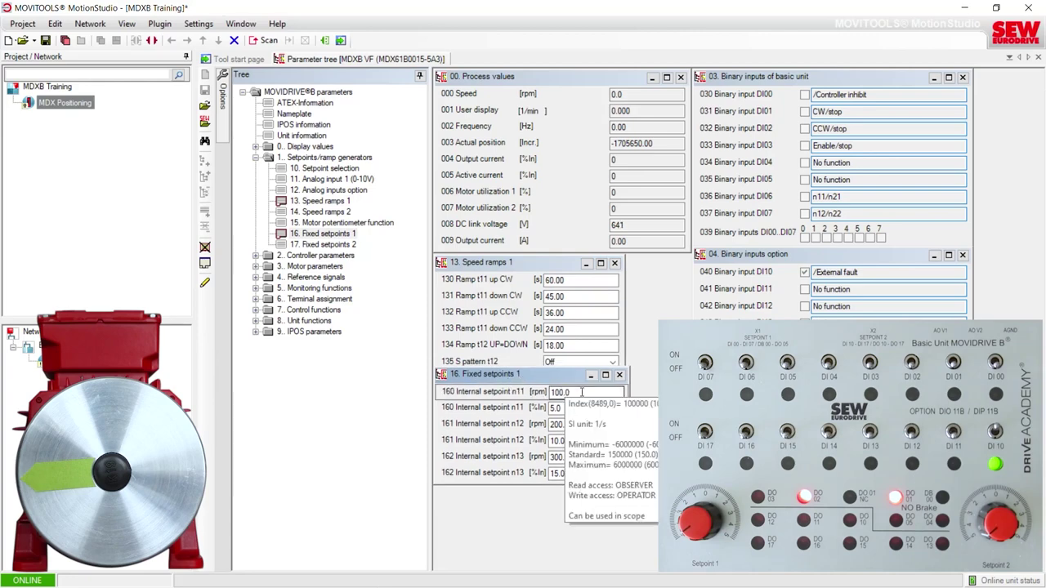
{"action": "left_click", "coordinate": [531, 391]}
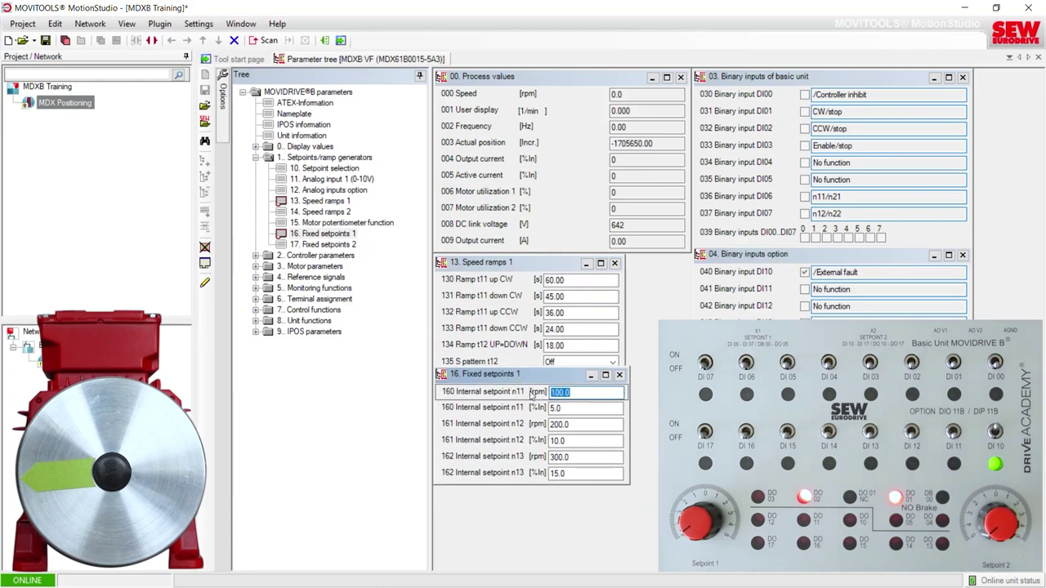
{"action": "type", "text": "1000"}
{"action": "key", "text": "Return"}
Open 30. Limits 1 under Motor parameters and set P301 Minimum speed 1 to 0 rpm.
{"action": "left_click", "coordinate": [619, 375]}
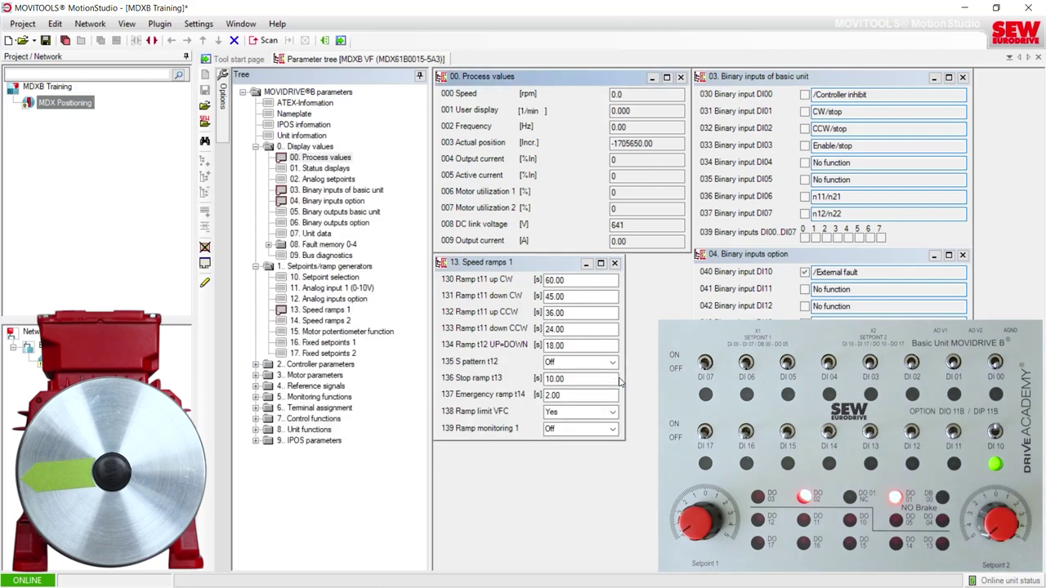
{"action": "double_click", "coordinate": [374, 266]}
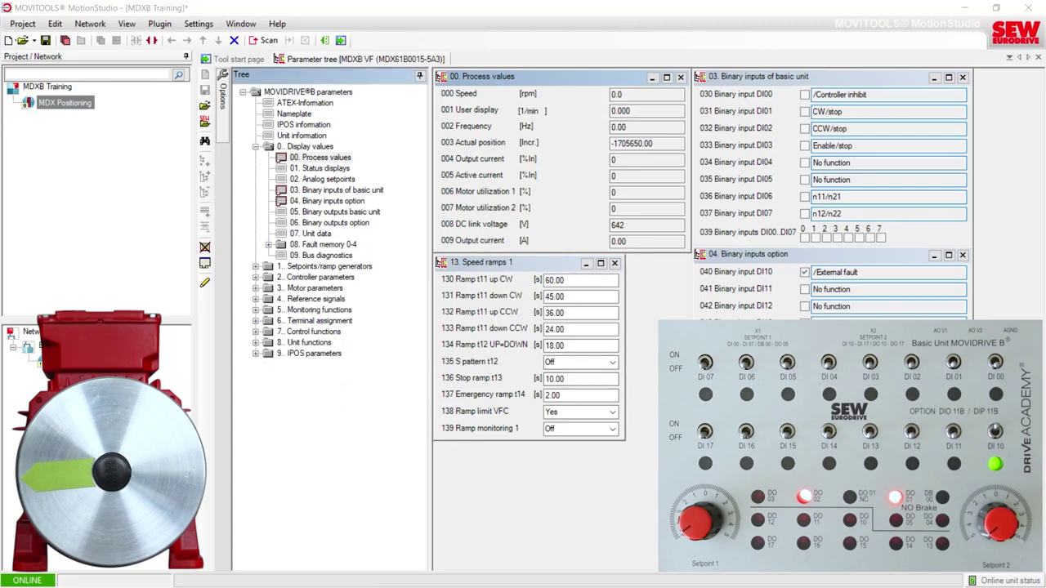
{"action": "left_click", "coordinate": [255, 289]}
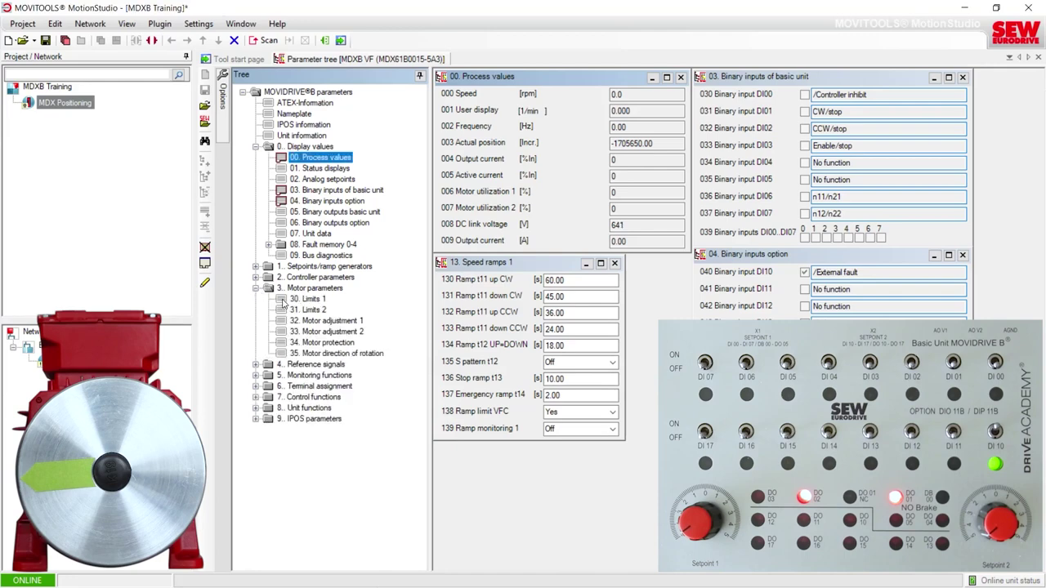
{"action": "double_click", "coordinate": [304, 300]}
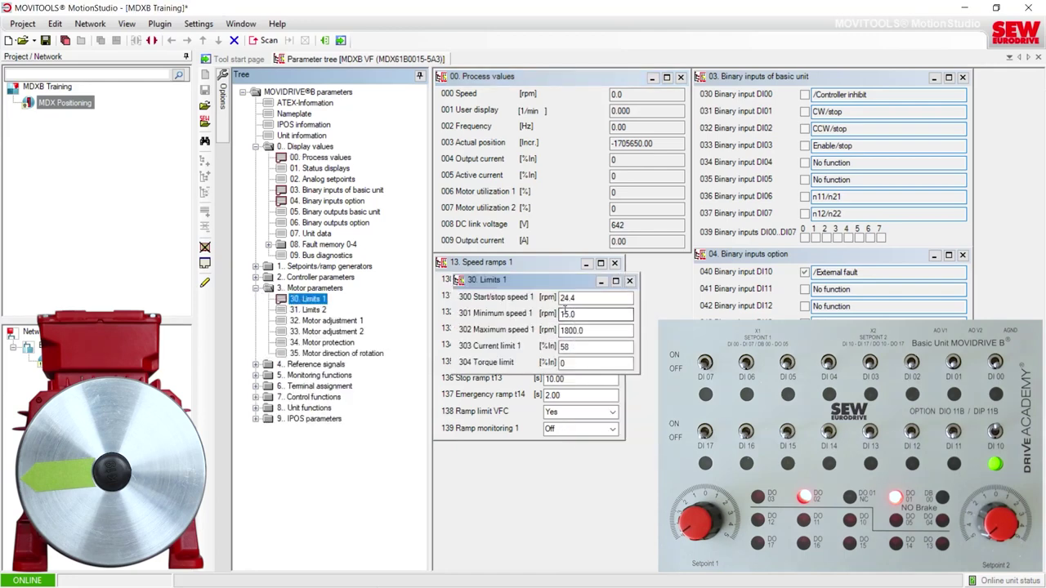
{"action": "left_click", "coordinate": [557, 316]}
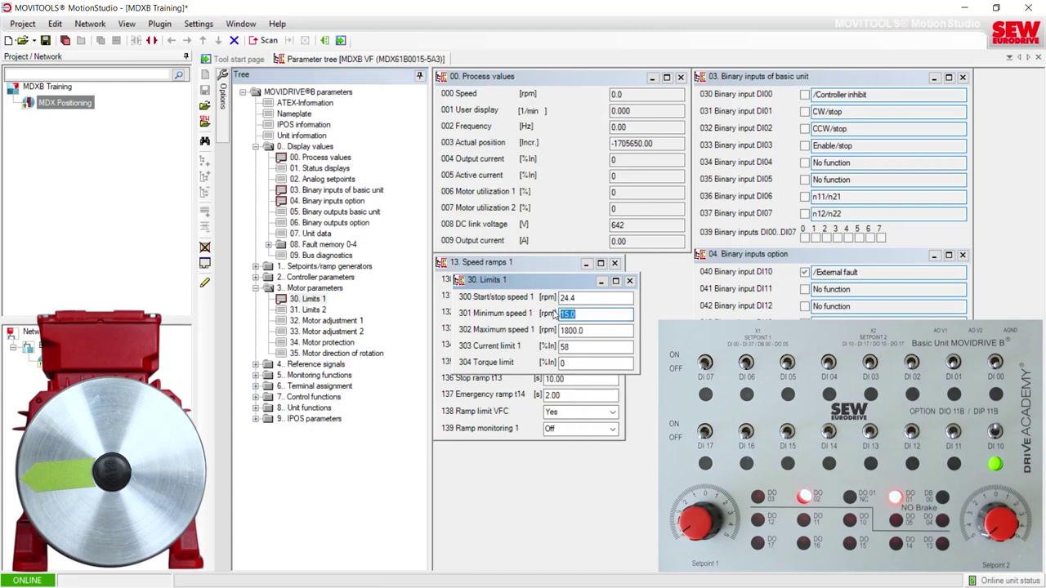
{"action": "type", "text": "0"}
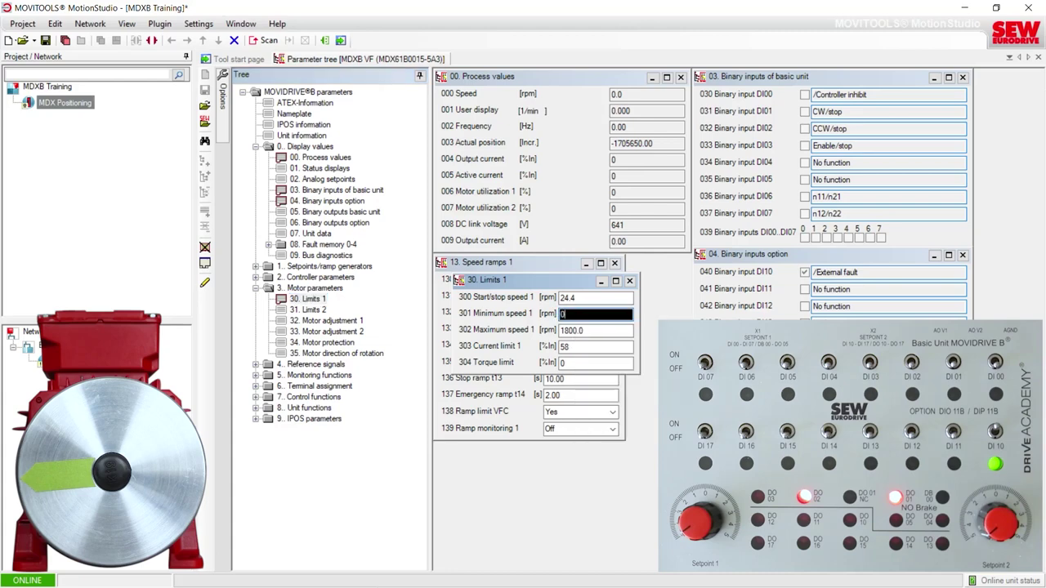
{"action": "key", "text": "Return"}
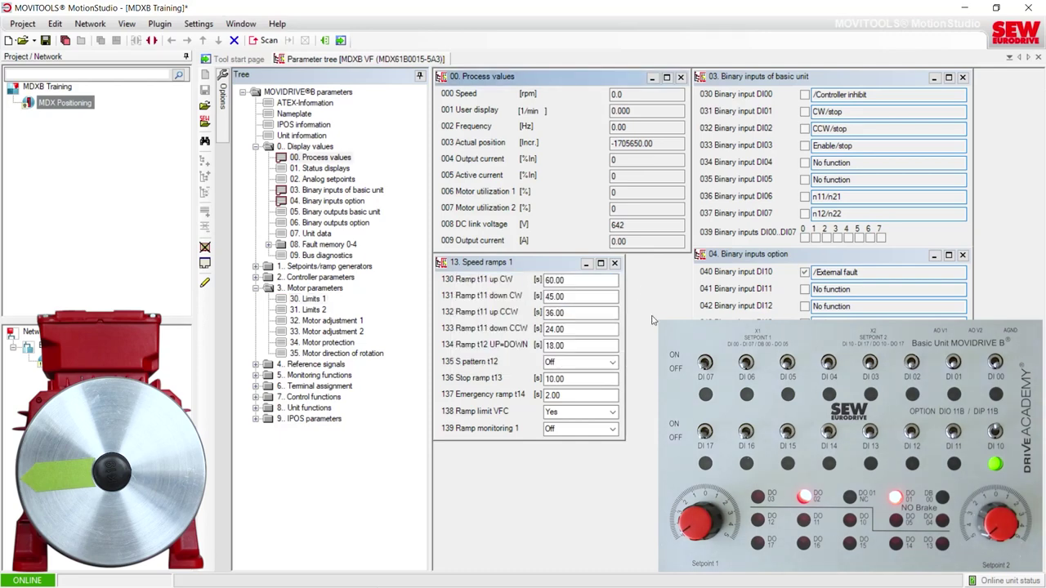
Close the 30. Limits 1 page and collapse the 3.. Motor parameters group.
{"action": "left_click", "coordinate": [630, 281]}
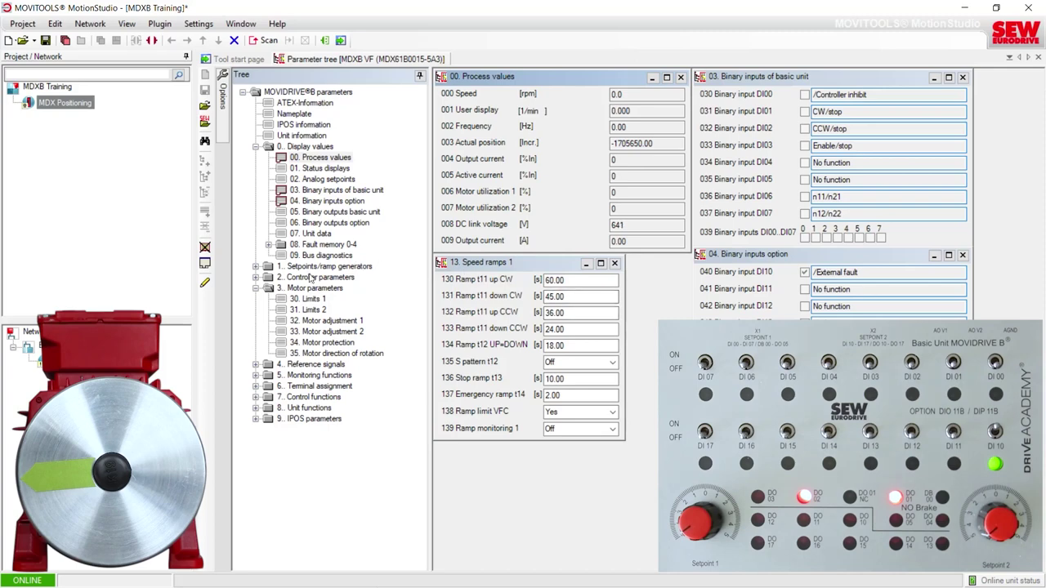
{"action": "left_click", "coordinate": [257, 287]}
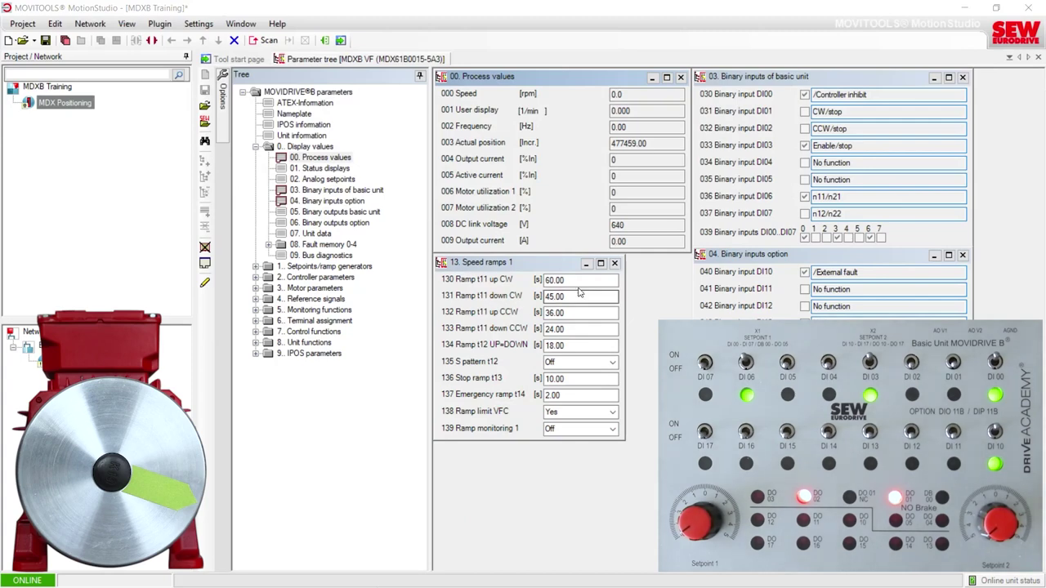
Set P611 DI11 on the Binary inputs option page to Speed ramp changeover, retrying after the inhibit error.
{"action": "left_click", "coordinate": [257, 322]}
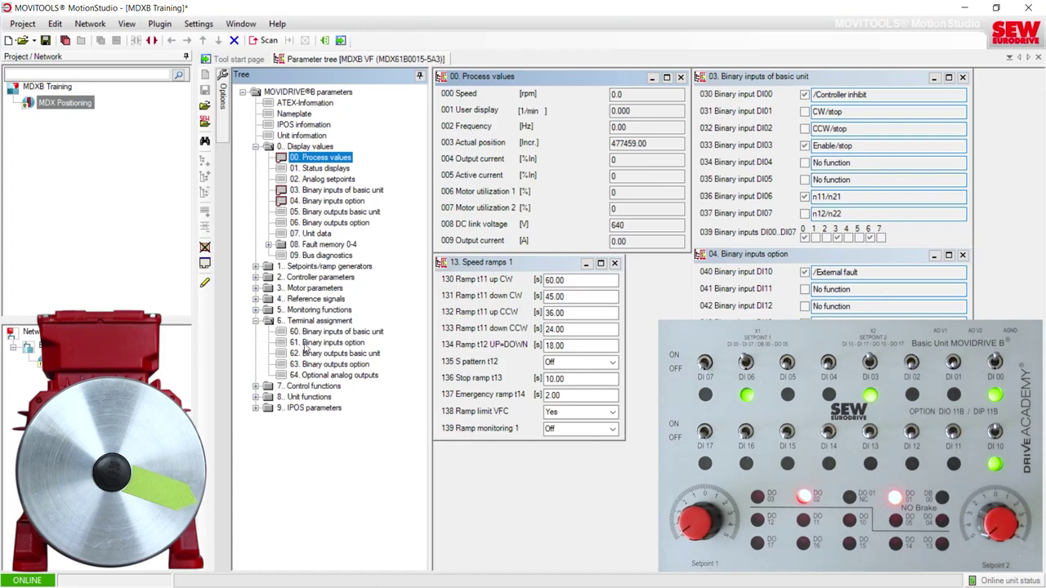
{"action": "left_click", "coordinate": [309, 343]}
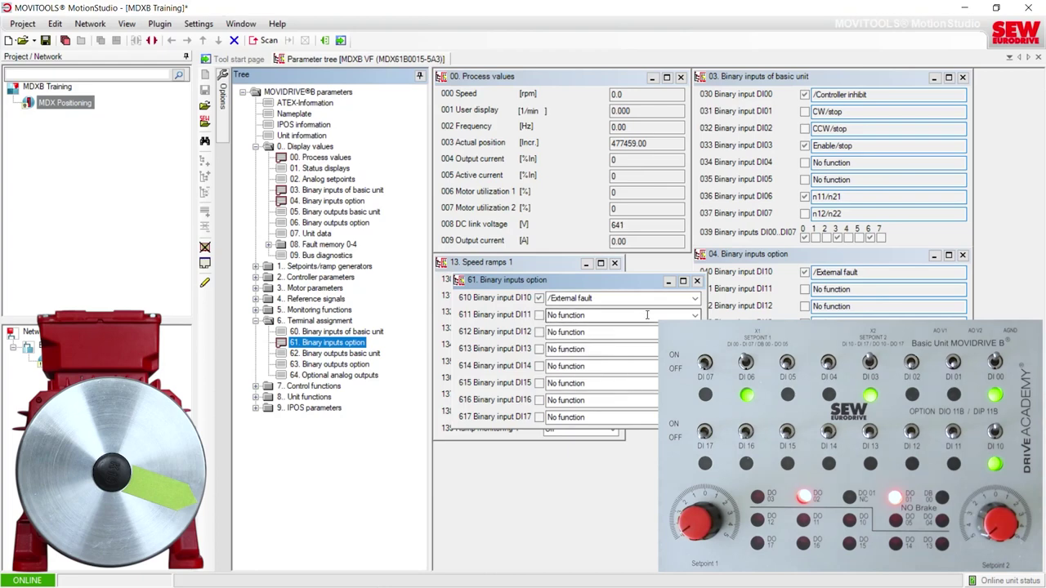
{"action": "left_click", "coordinate": [588, 315]}
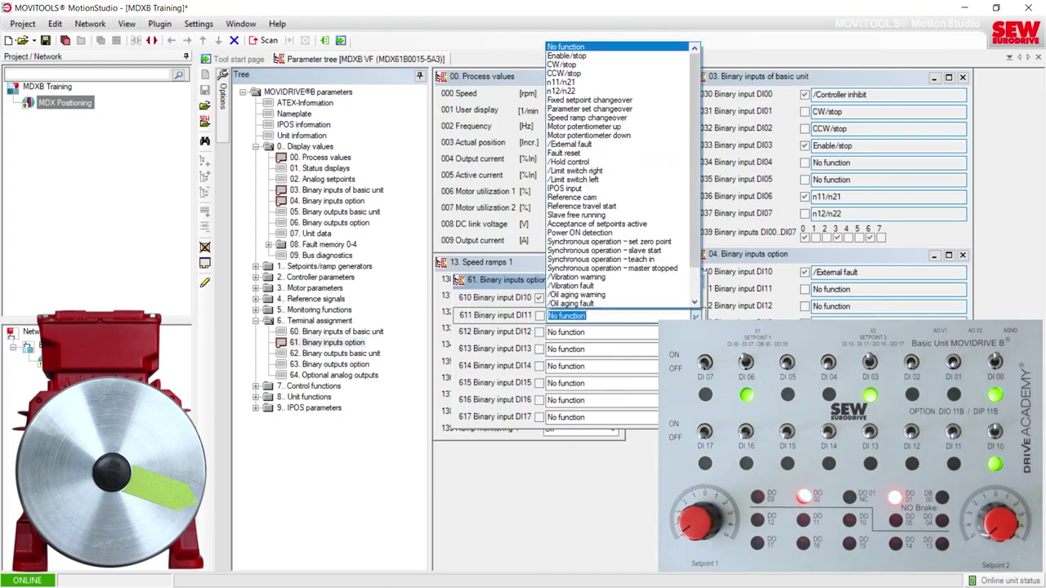
{"action": "left_click", "coordinate": [602, 120]}
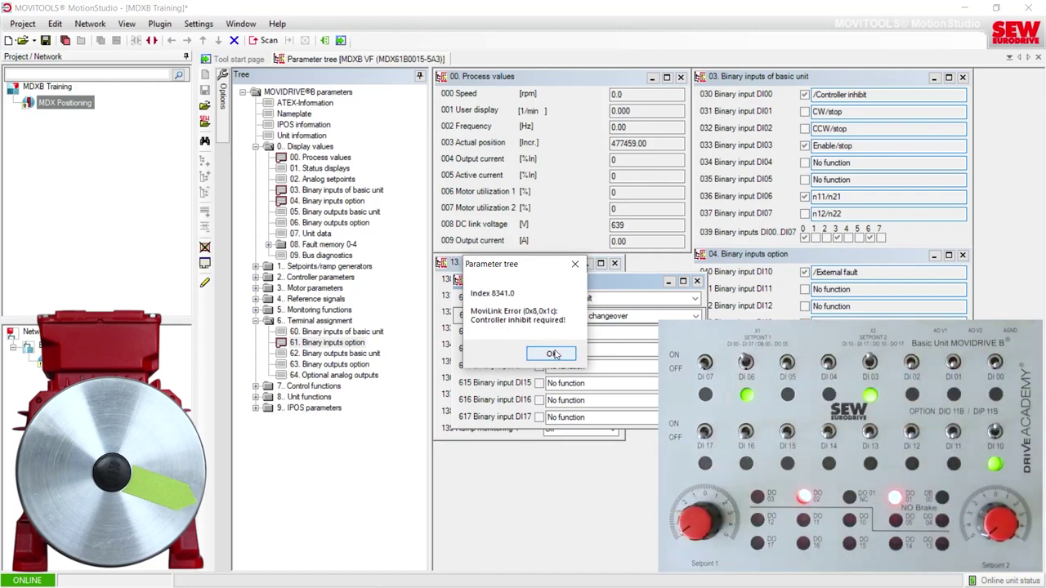
{"action": "left_click", "coordinate": [558, 357]}
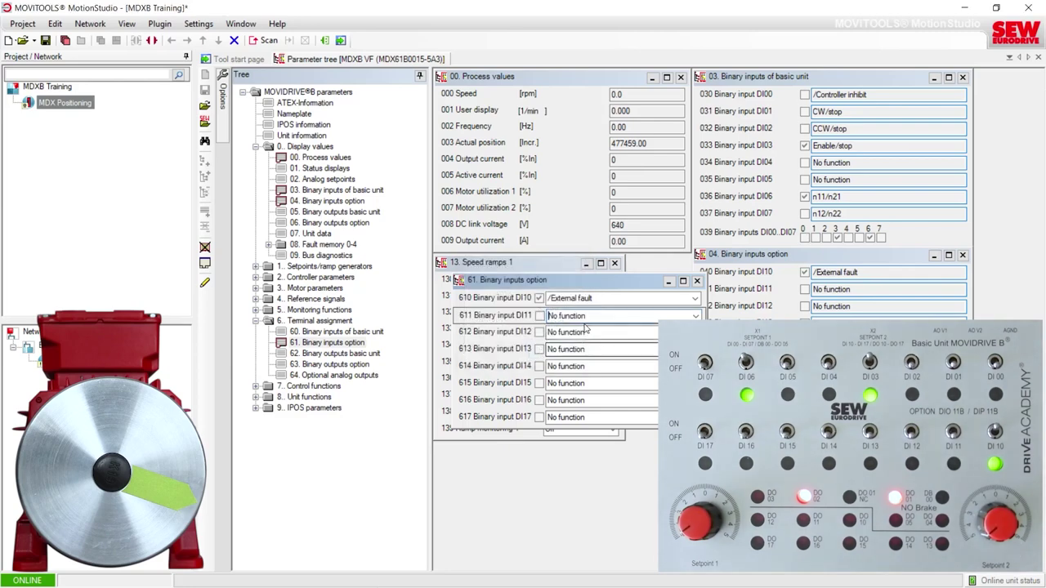
{"action": "left_click", "coordinate": [695, 315]}
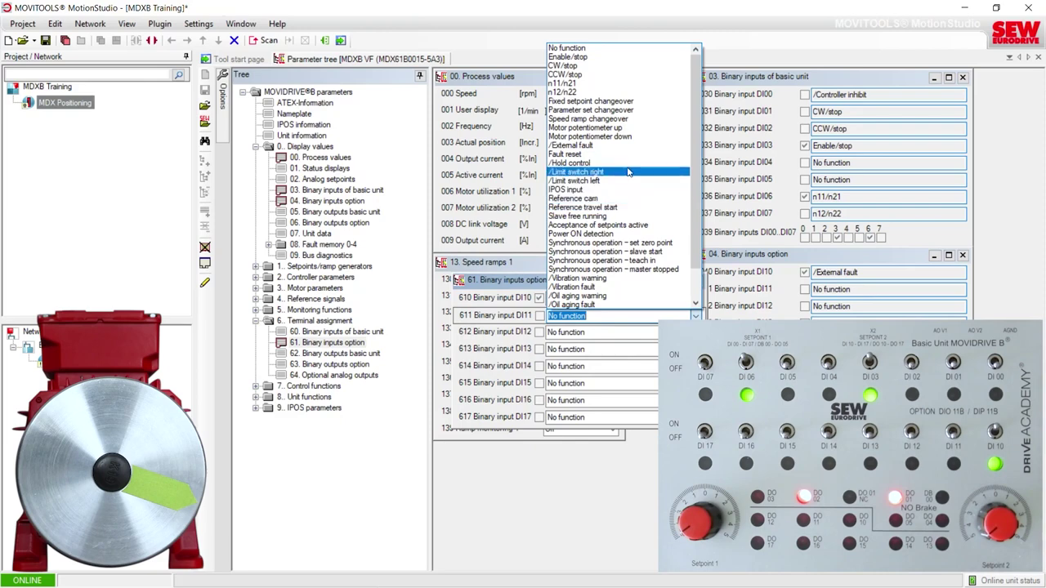
{"action": "left_click", "coordinate": [626, 121]}
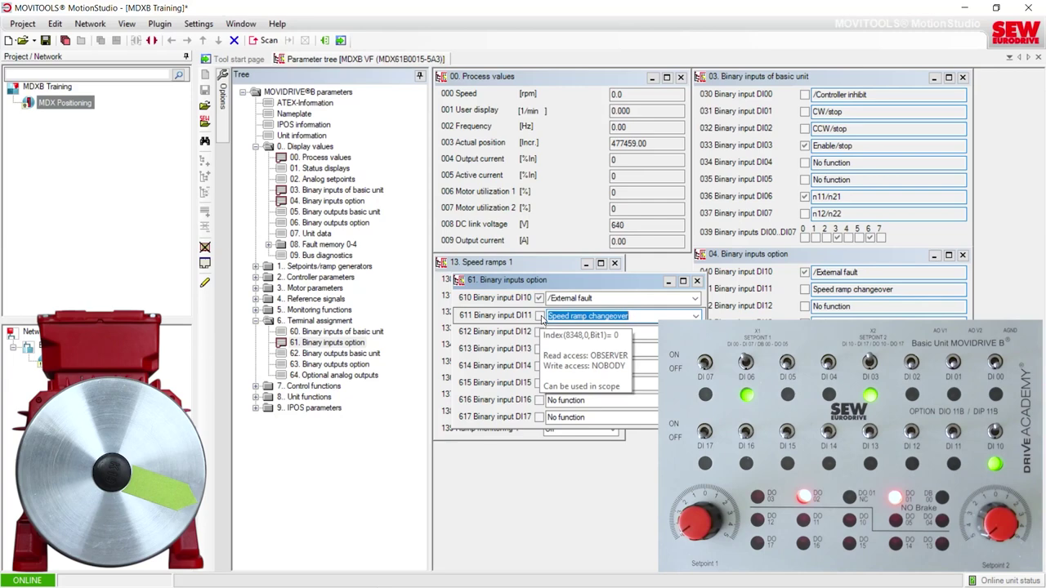
{"action": "left_click_drag", "start_coordinate": [580, 286], "coordinate": [583, 288]}
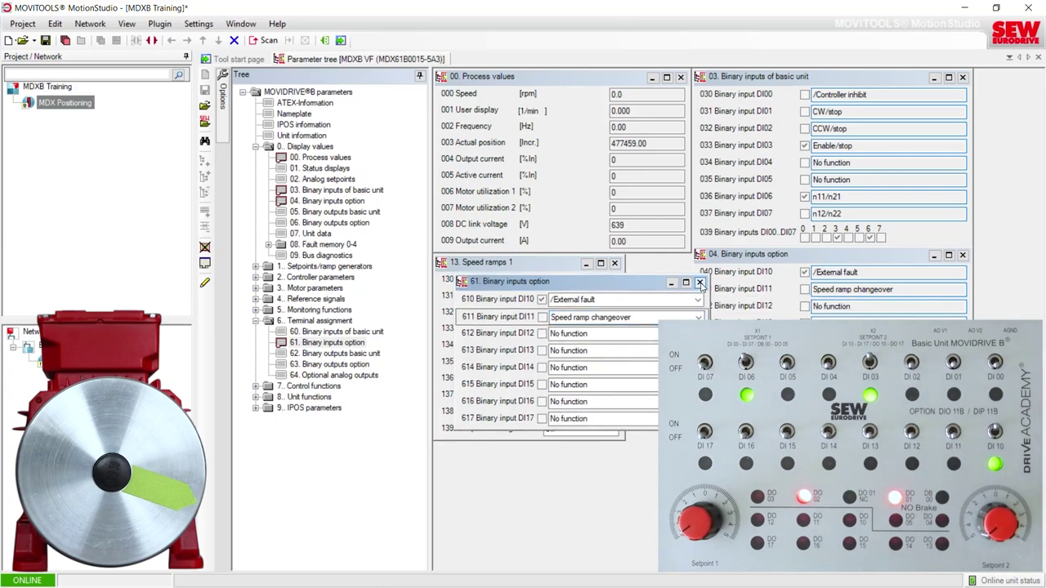
{"action": "left_click", "coordinate": [699, 283]}
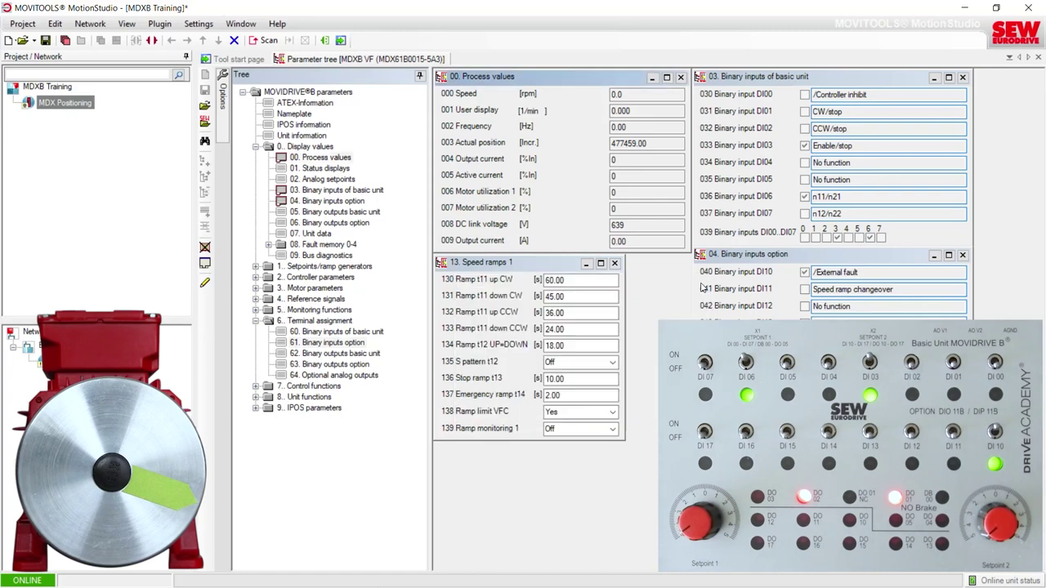
Check DI11's Speed ramp changeover assignment and collapse the 6.. Terminal assignment group.
{"action": "left_click", "coordinate": [814, 291]}
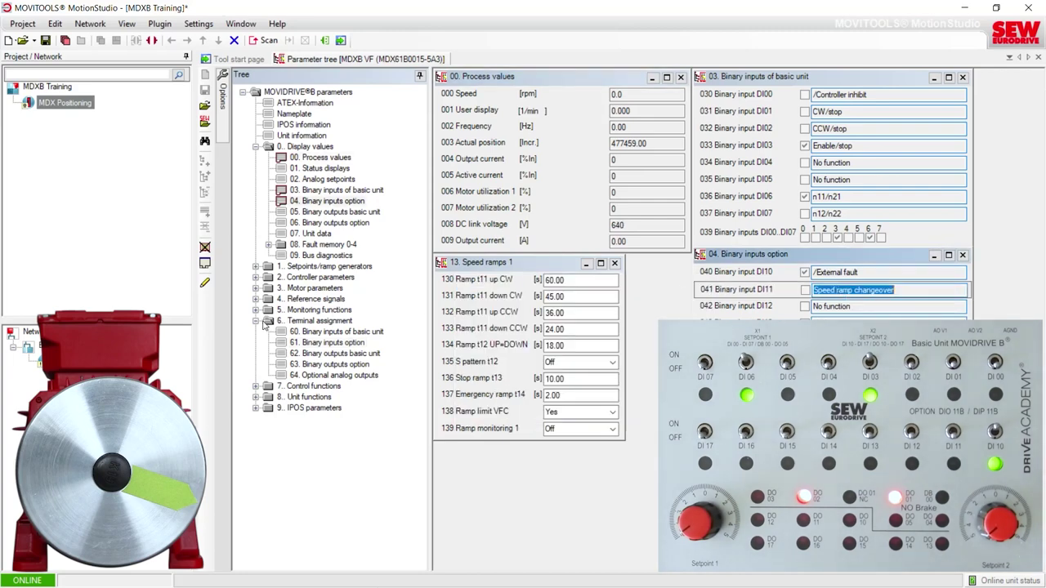
{"action": "left_click", "coordinate": [264, 323]}
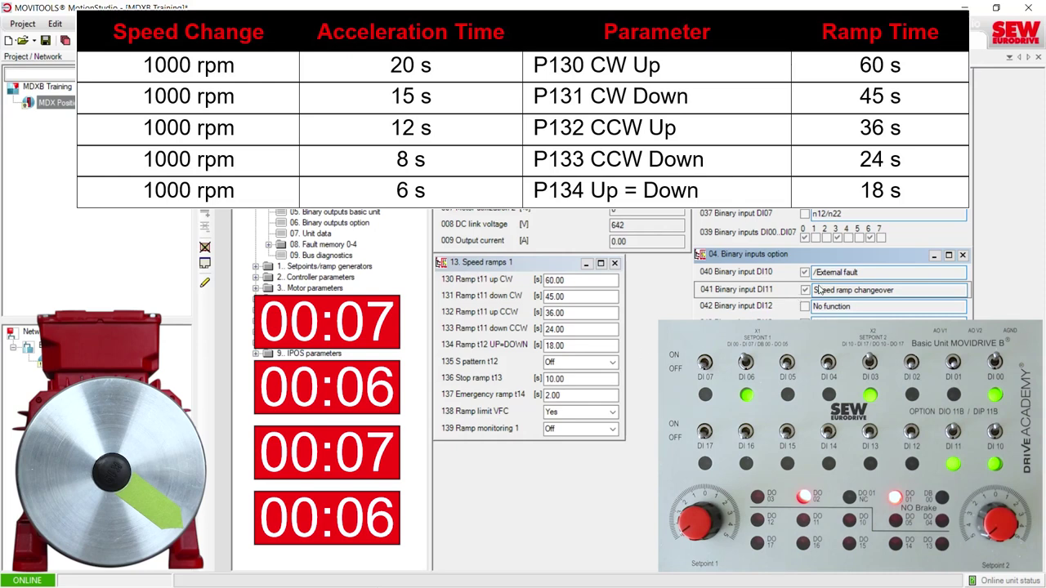
Select the P134 Ramp t12 UP=DOWN value of 18.00 s.
{"action": "left_click", "coordinate": [617, 346]}
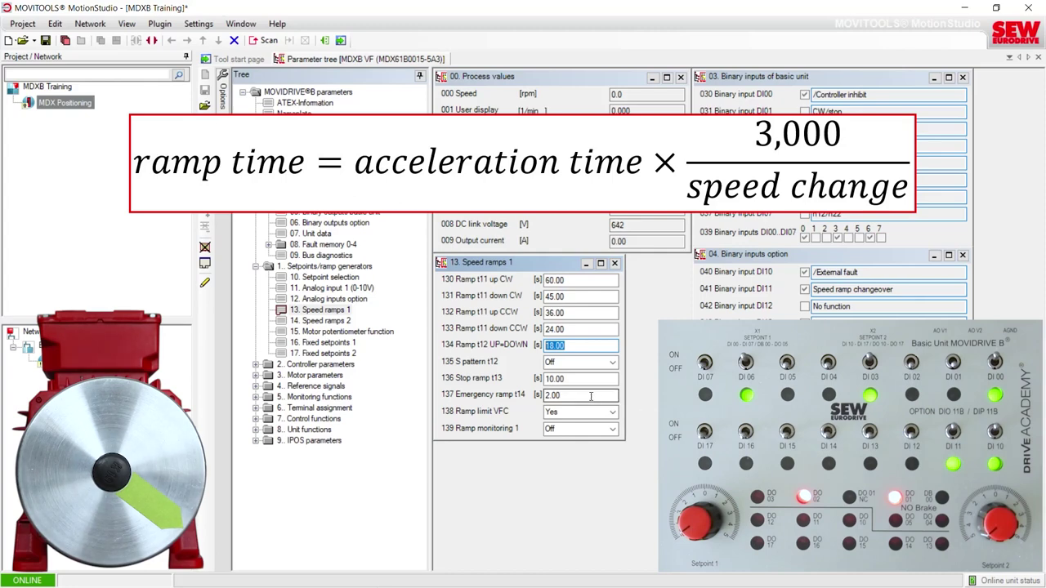
Change P137 Emergency ramp t14 from 2.00 s to 9 s.
{"action": "left_click_drag", "start_coordinate": [577, 395], "coordinate": [535, 399]}
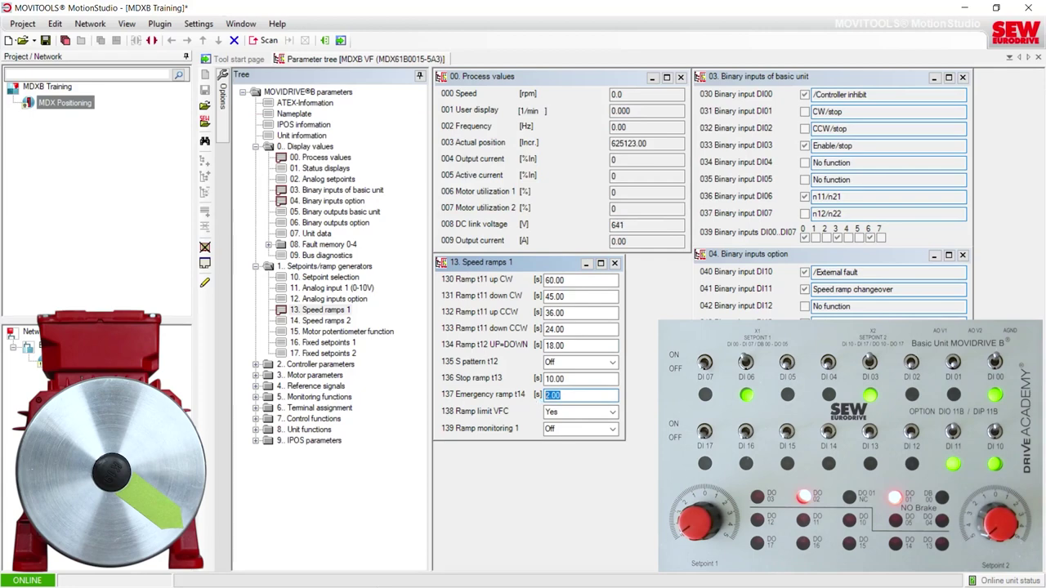
{"action": "type", "text": "3"}
{"action": "key", "text": "Return"}
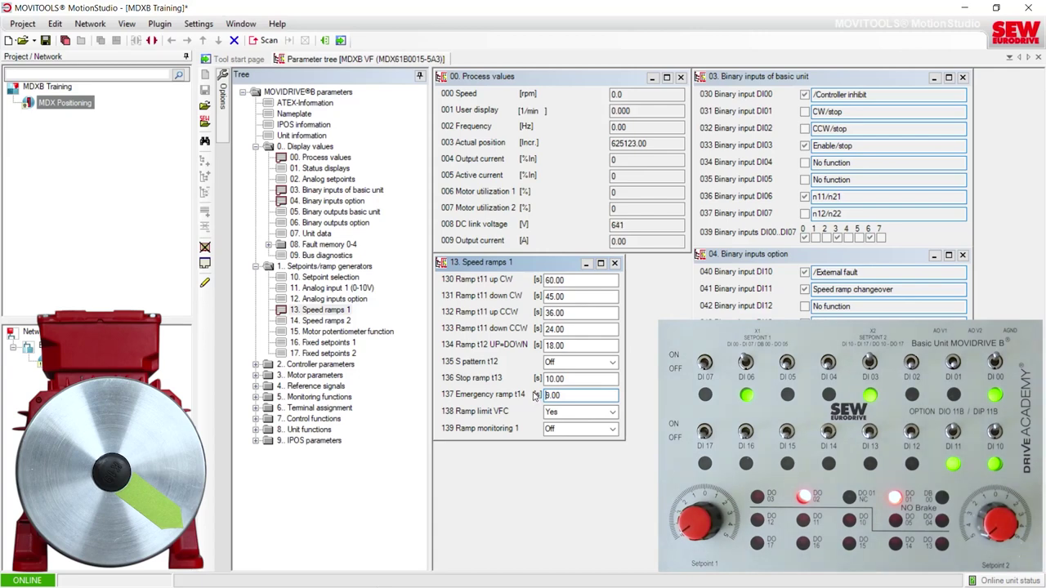
On the 83. Fault responses page, set P830 external fault response to Emergency stop/fault.
{"action": "left_click", "coordinate": [256, 430]}
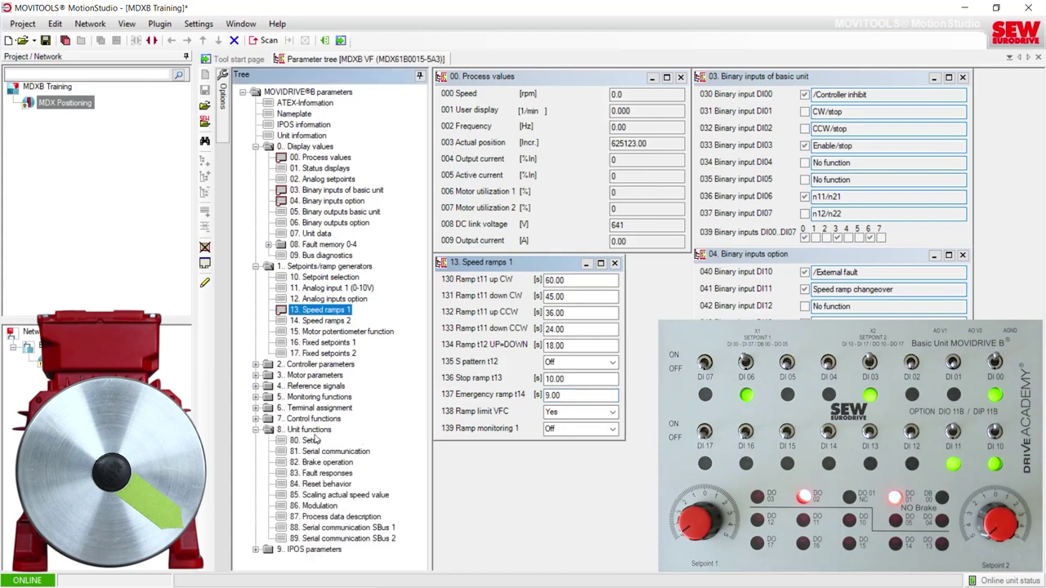
{"action": "double_click", "coordinate": [294, 474]}
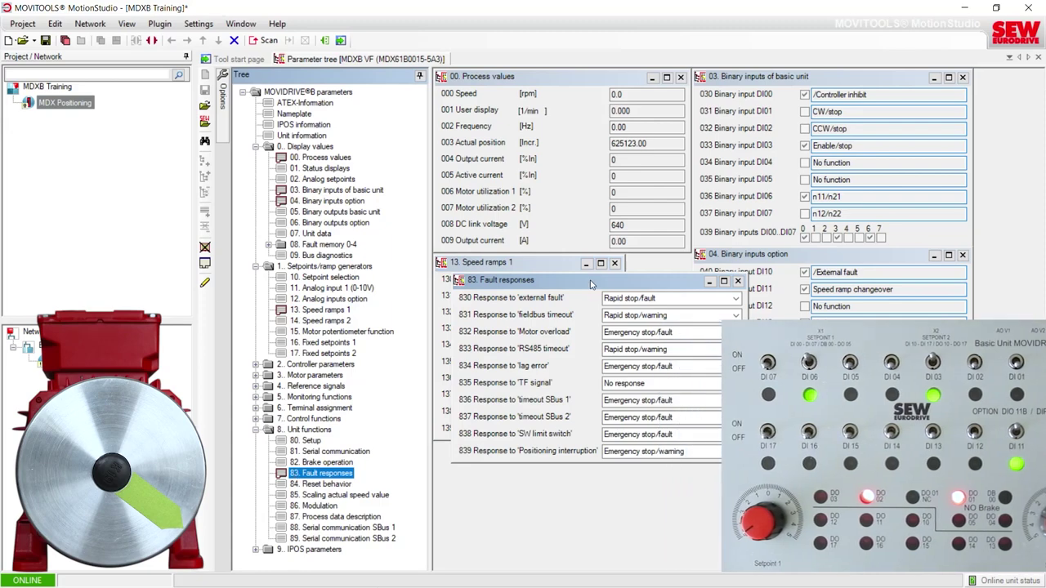
{"action": "left_click_drag", "start_coordinate": [591, 284], "coordinate": [575, 289]}
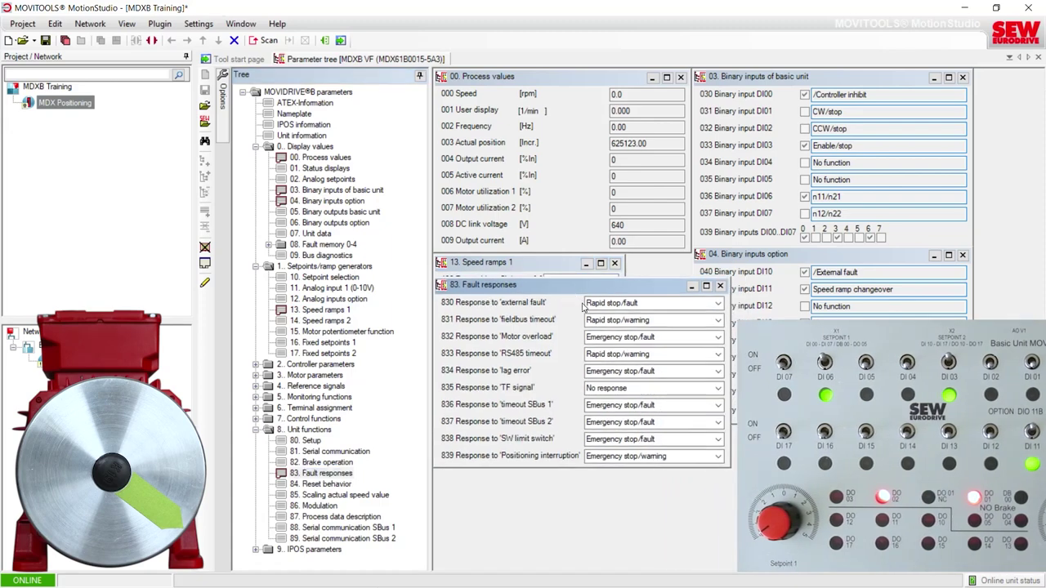
{"action": "left_click", "coordinate": [719, 305]}
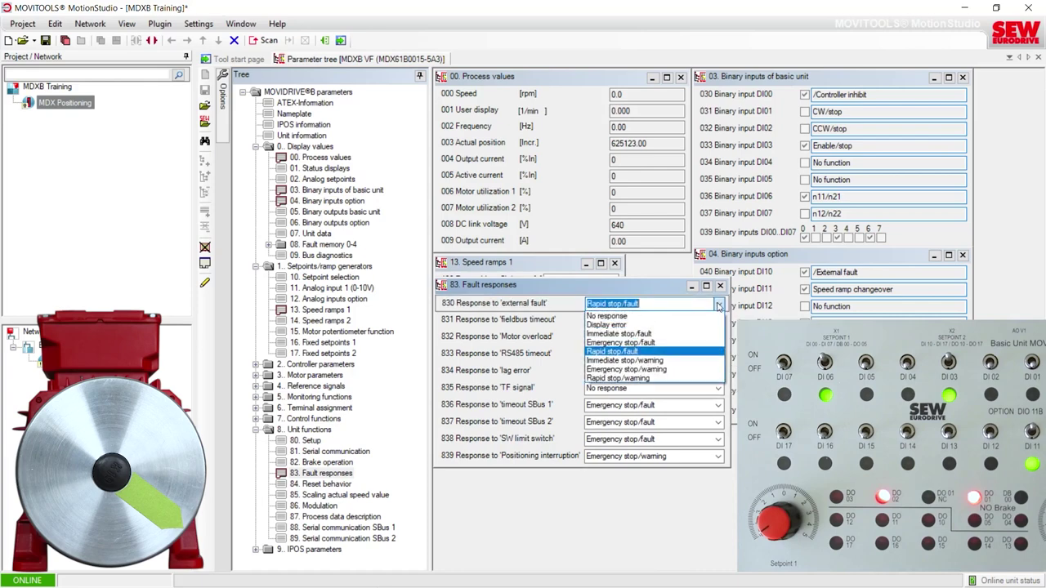
{"action": "left_click", "coordinate": [661, 343]}
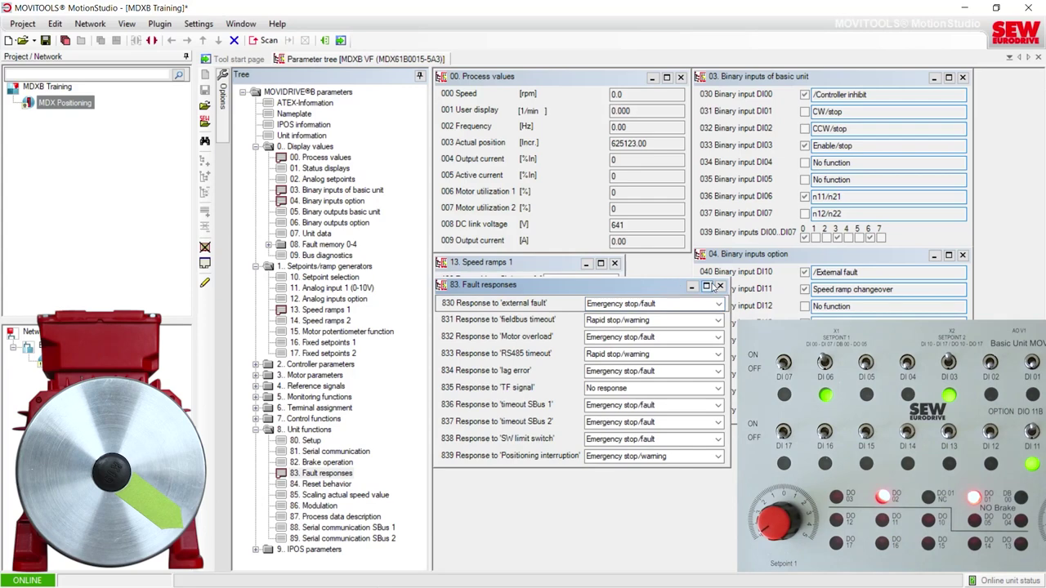
{"action": "left_click", "coordinate": [720, 286]}
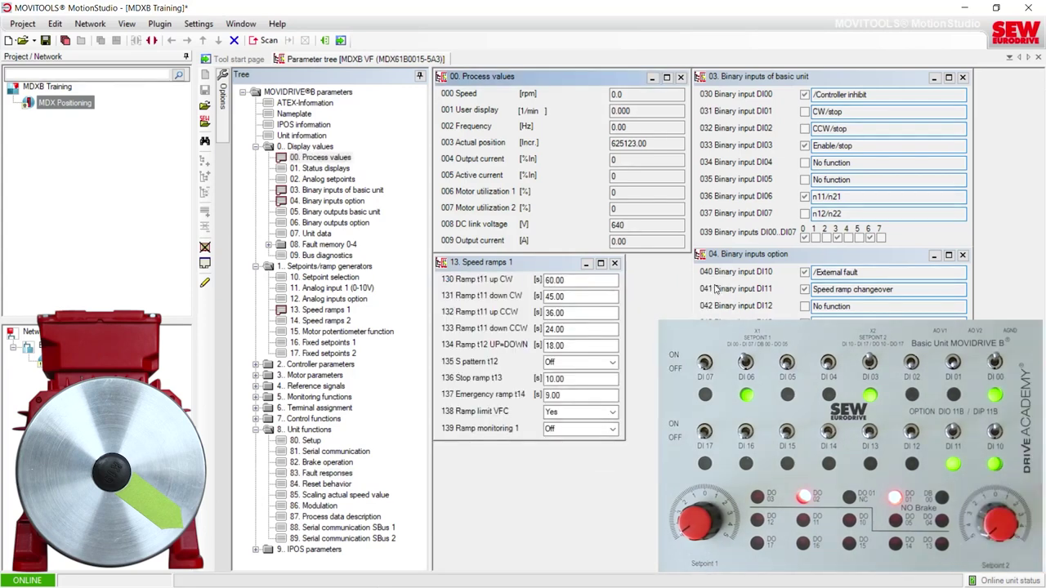
Collapse the 8.. Unit functions group in the parameter tree.
{"action": "left_click", "coordinate": [256, 429]}
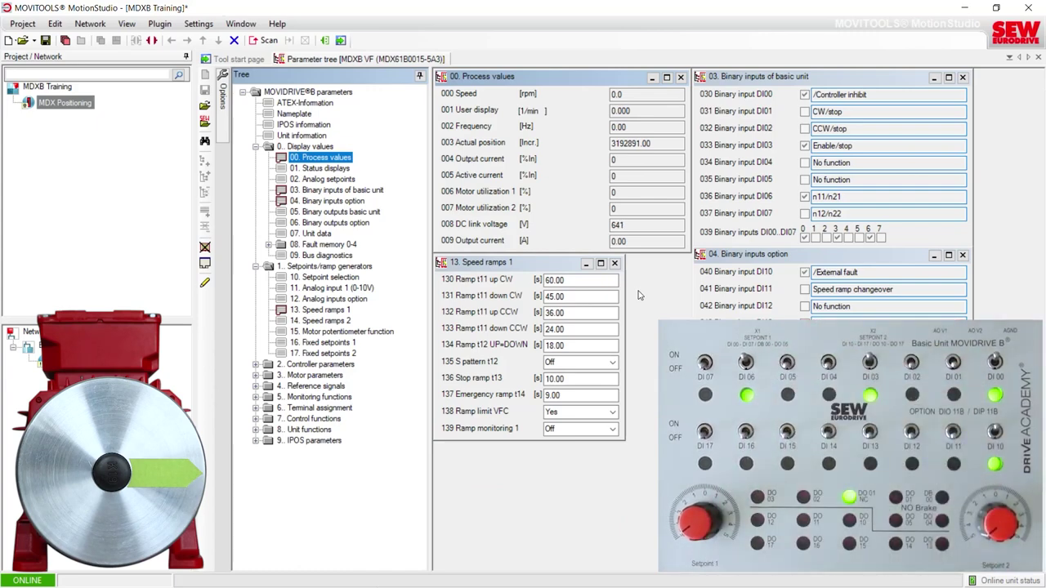
Check the unit status for the F26 External terminal fault and reset it.
{"action": "left_click", "coordinate": [974, 580]}
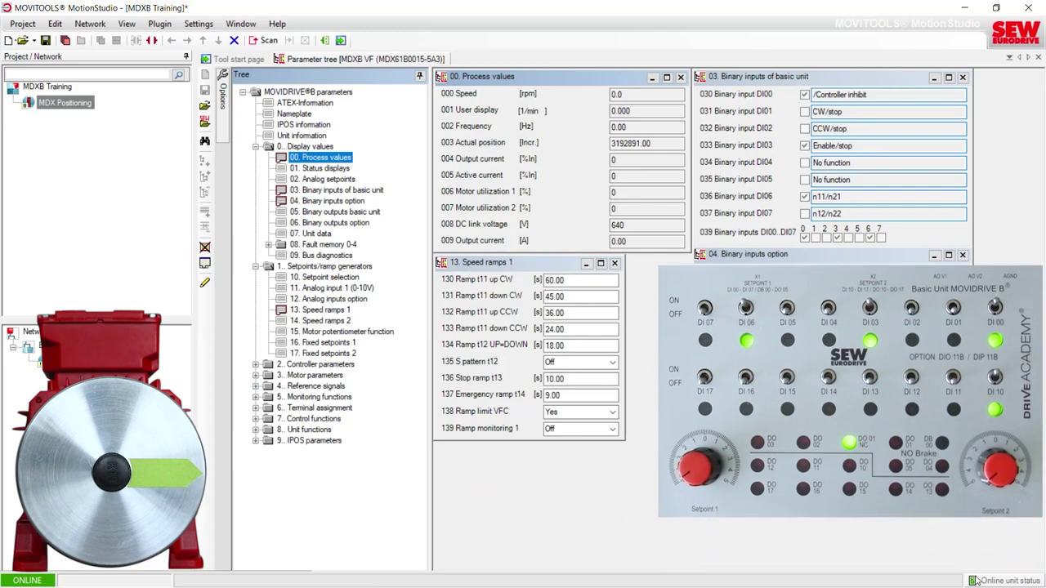
{"action": "left_click", "coordinate": [970, 539]}
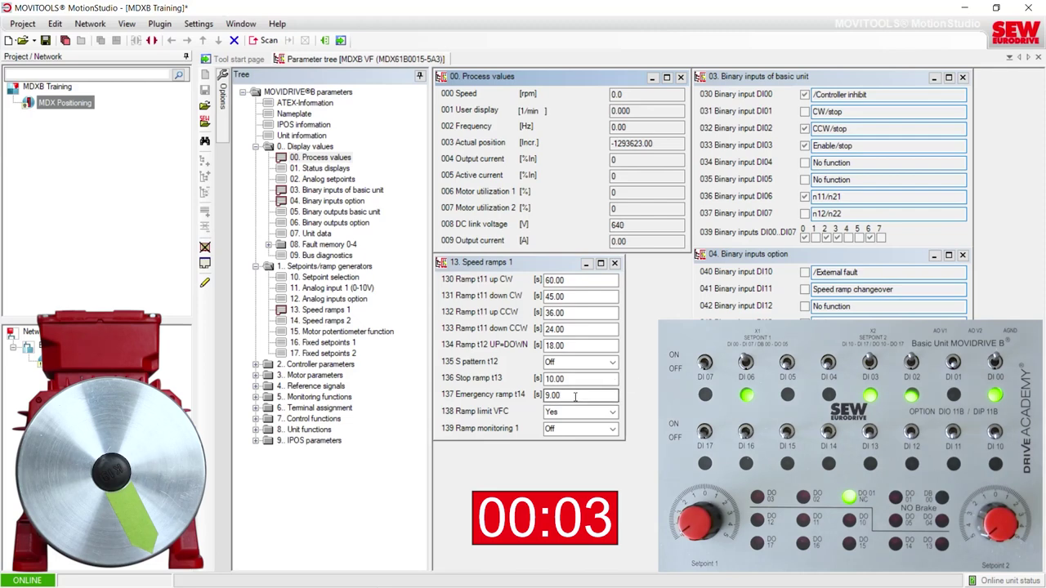
{"action": "mouse_move", "coordinate": [595, 397]}
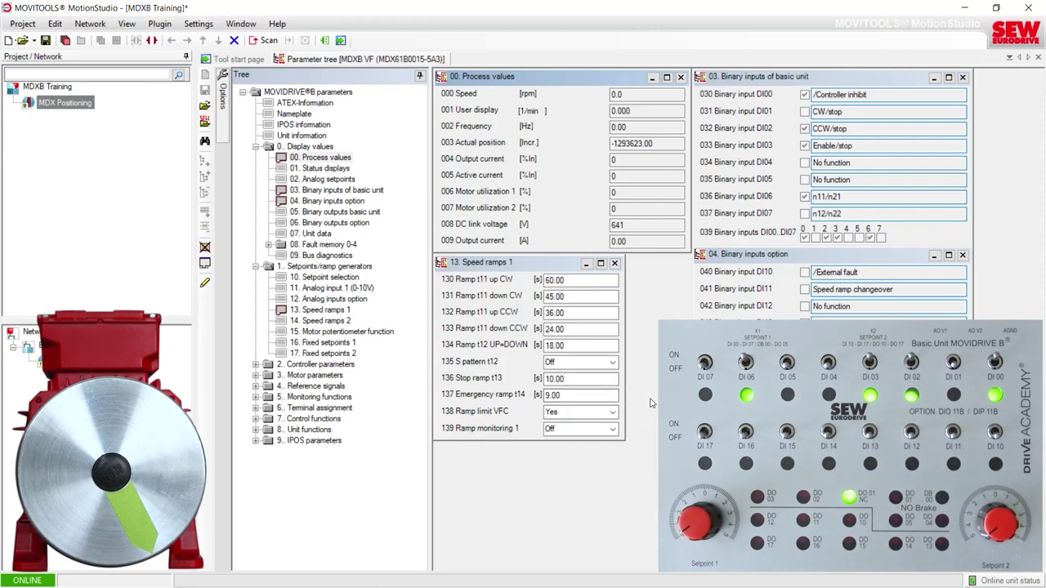